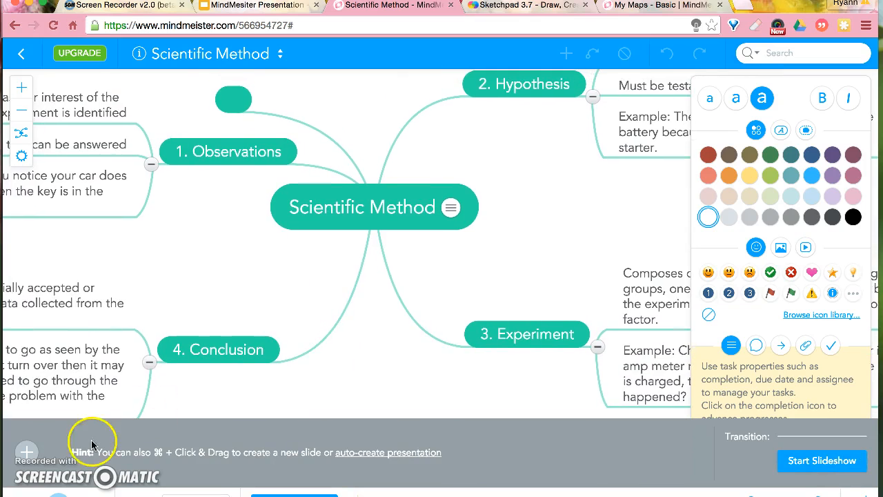
Examine the whole Scientific Method mind map, covering its Observations, Hypothesis, Experiment and Conclusion branches.
left_click(373, 292)
left_click_drag(373, 292, 446, 311)
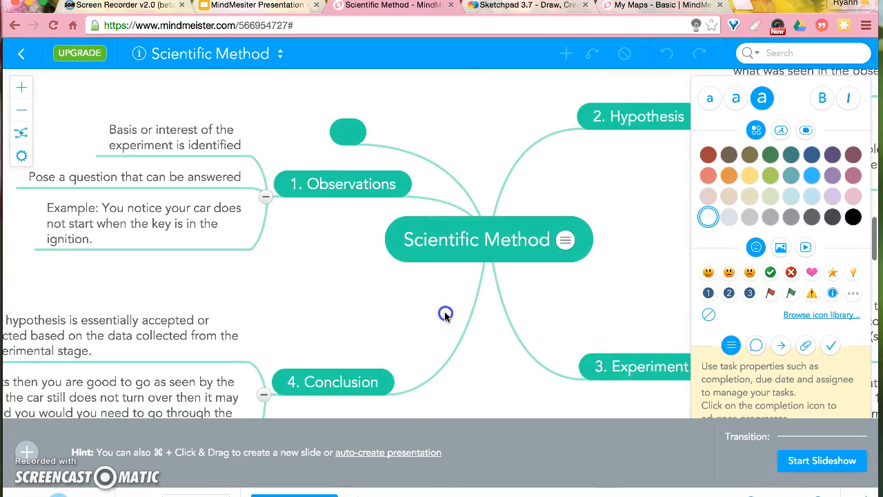
left_click(29, 111)
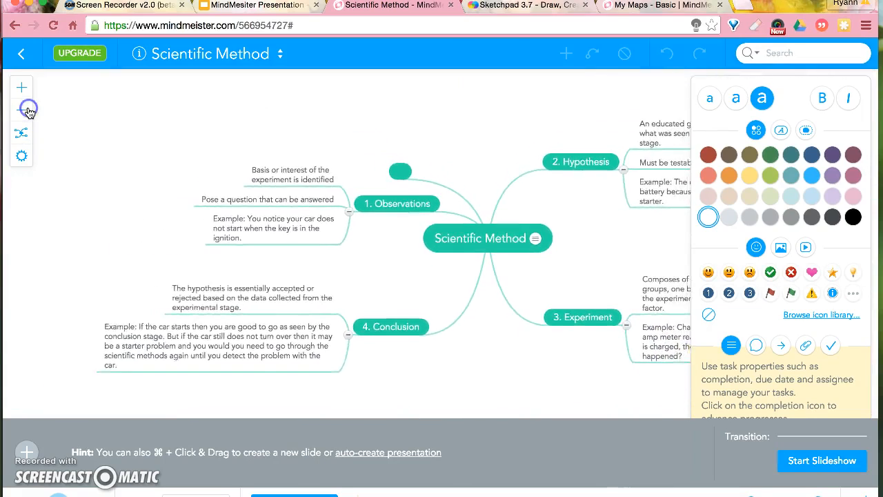
left_click_drag(423, 284, 306, 257)
left_click(527, 265)
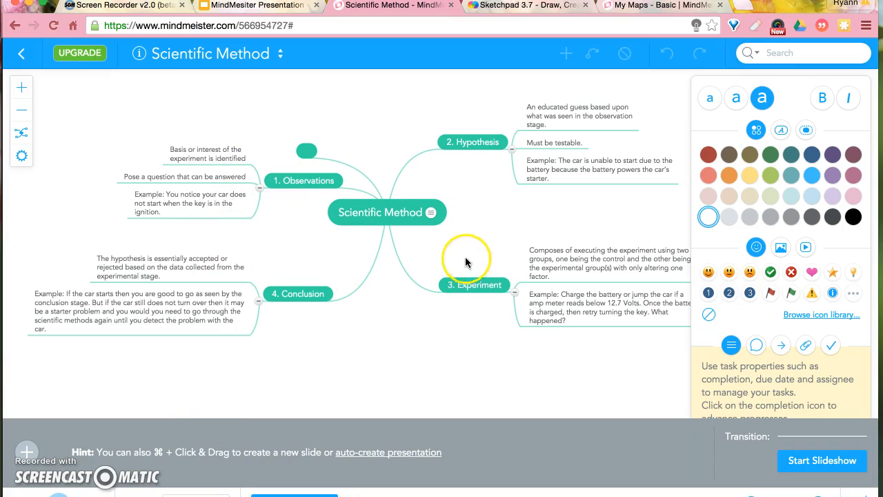
left_click_drag(285, 118, 725, 302)
left_click_drag(542, 281, 676, 330)
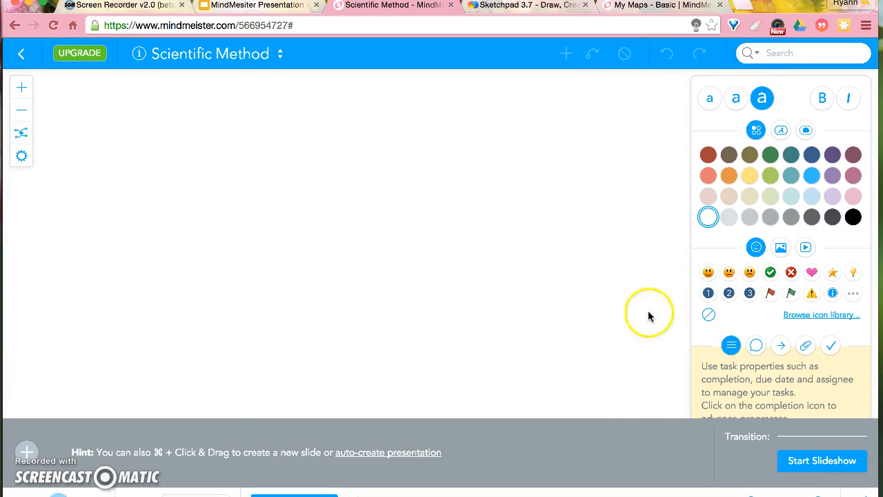
left_click_drag(383, 223, 119, 136)
left_click_drag(411, 252, 299, 193)
left_click_drag(419, 233, 286, 140)
left_click_drag(419, 141, 344, 95)
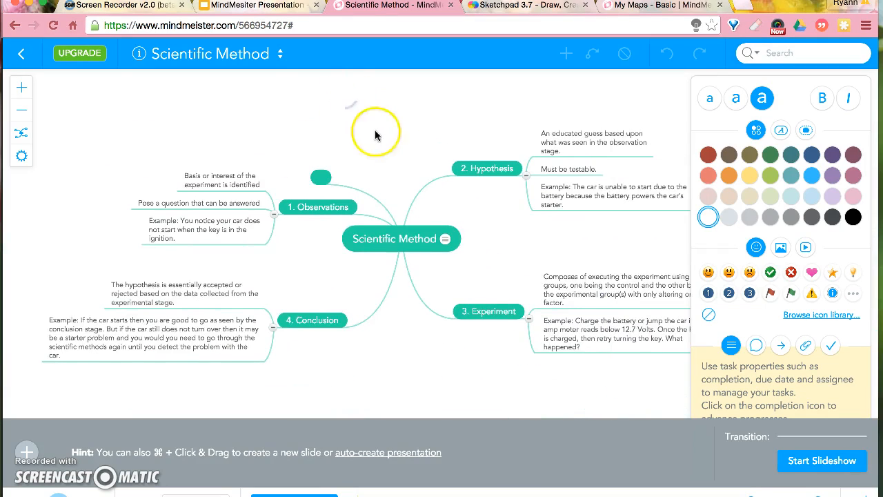
left_click_drag(374, 133, 362, 116)
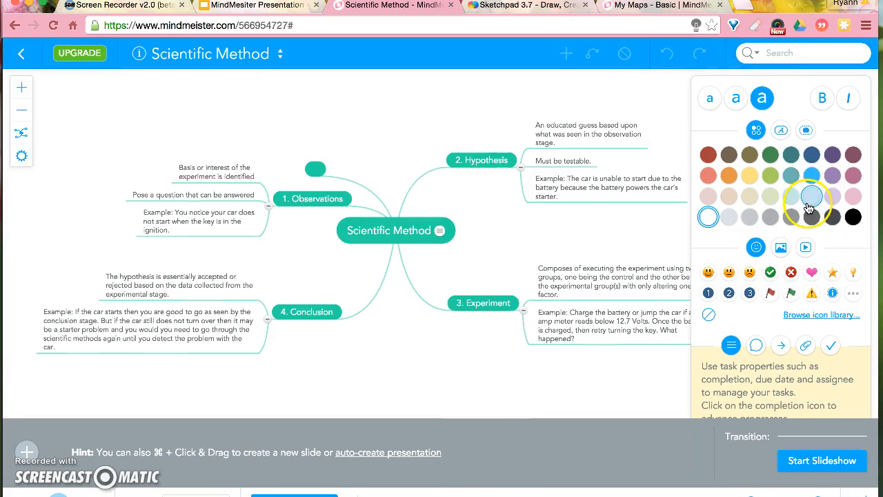
Add the open book image from the image library to the central Scientific Method topic.
left_click(780, 250)
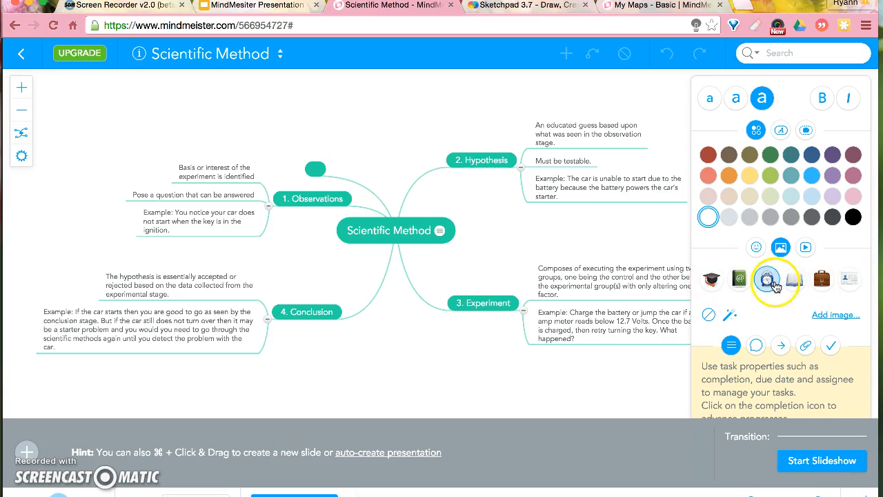
left_click_drag(757, 274, 632, 137)
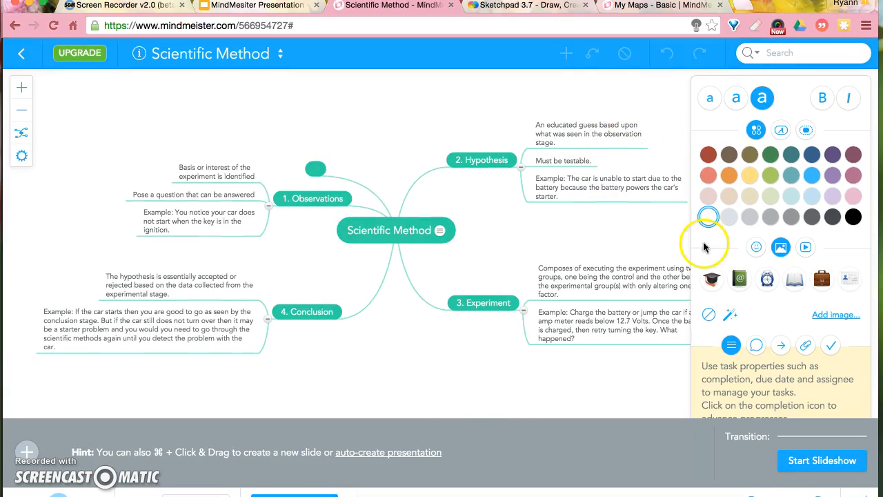
left_click_drag(796, 276, 604, 126)
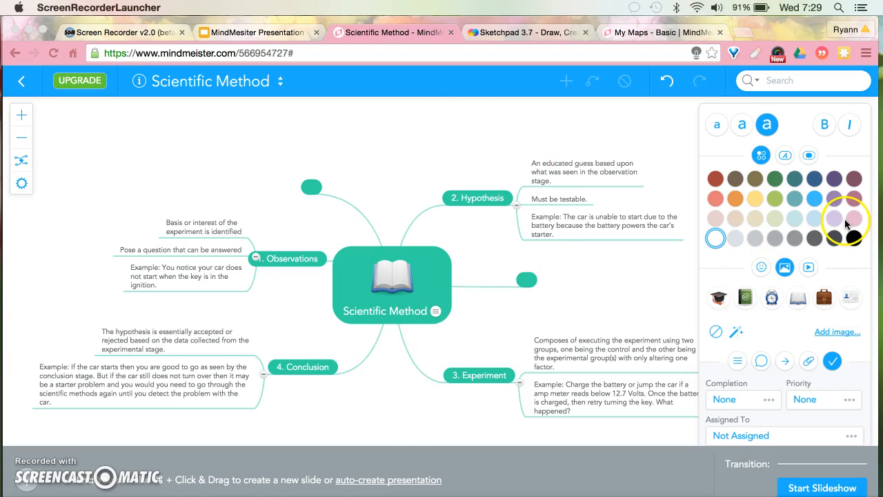
left_click(808, 271)
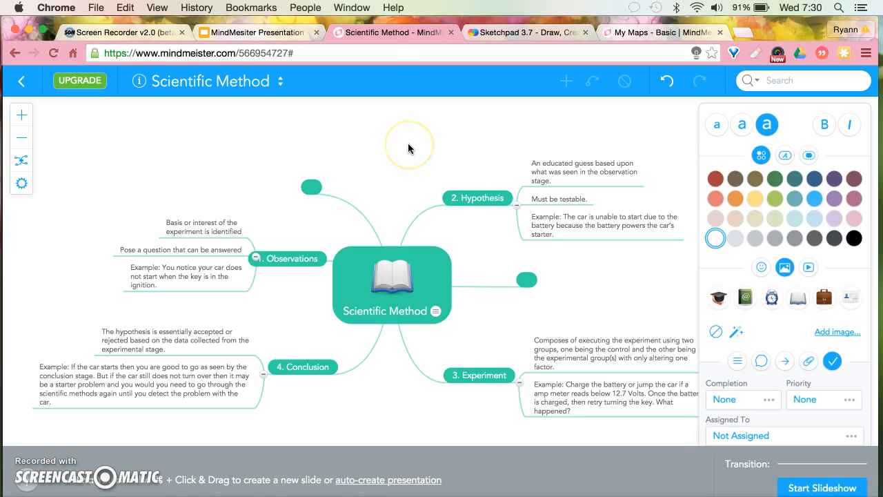
Leave the Scientific Method map for the list of maps and open My First Mind Map.
left_click(278, 82)
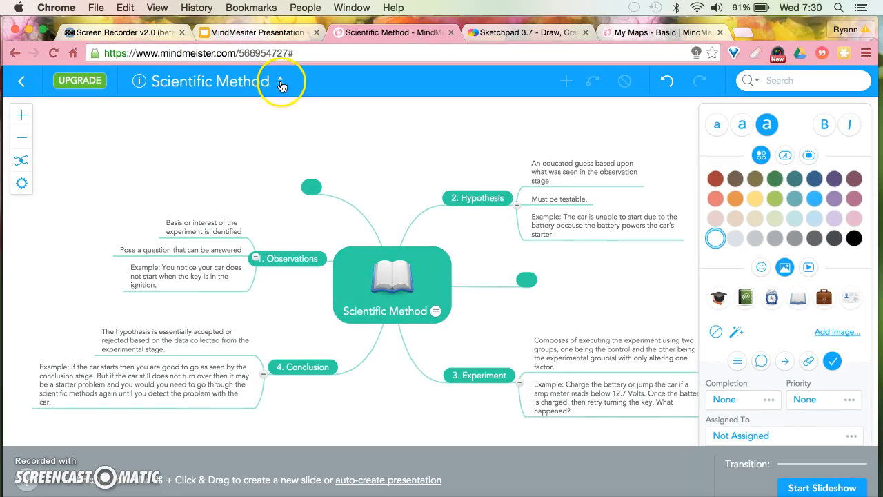
left_click(284, 134)
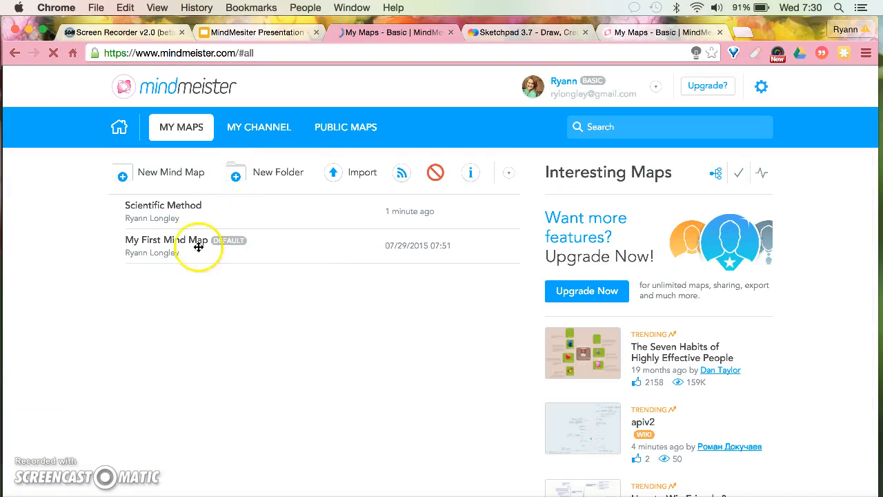
left_click(179, 242)
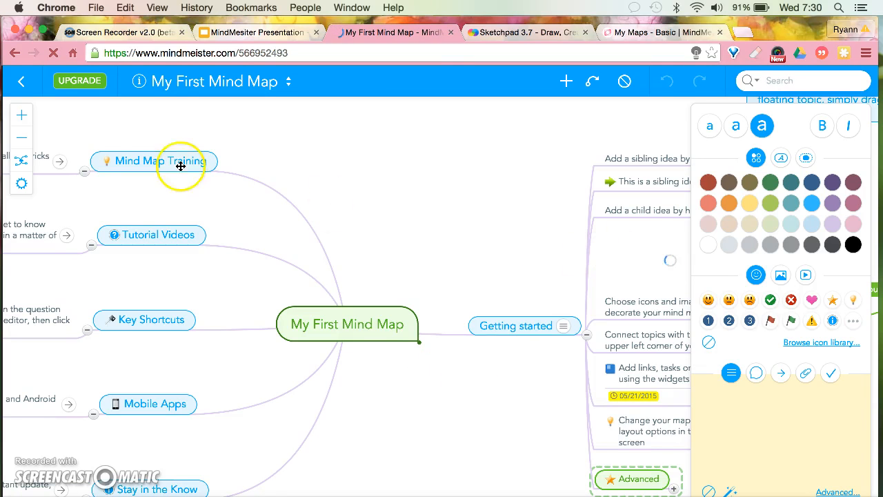
Examine the branches of My First Mind Map, including the Getting started tips, the floating topic and the labelled connection.
left_click(21, 138)
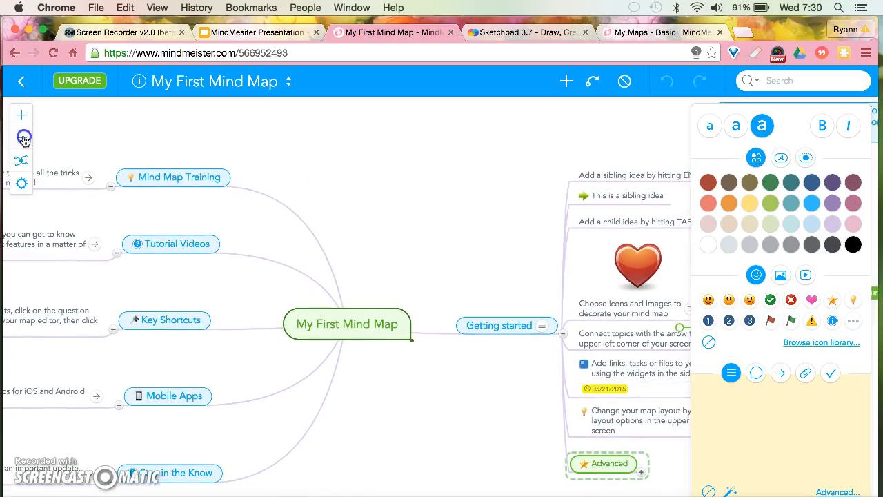
left_click(24, 138)
left_click(24, 138)
left_click(24, 138)
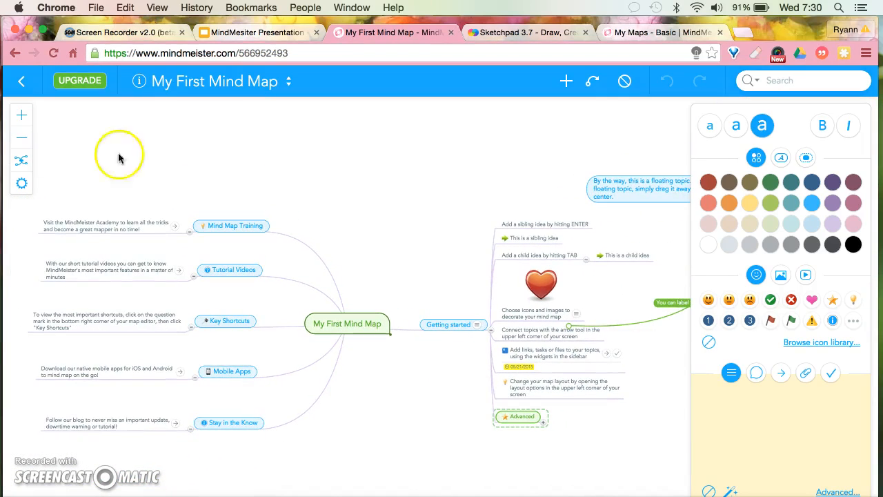
left_click_drag(331, 192, 331, 122)
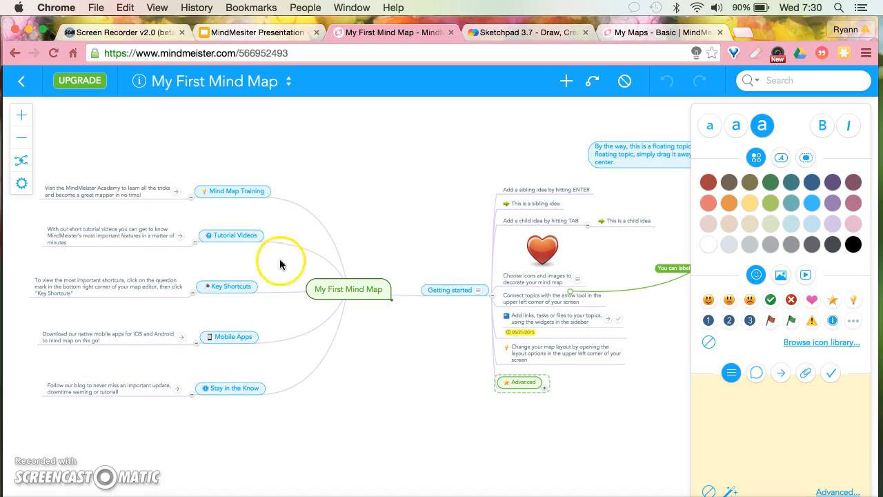
left_click_drag(440, 348, 92, 331)
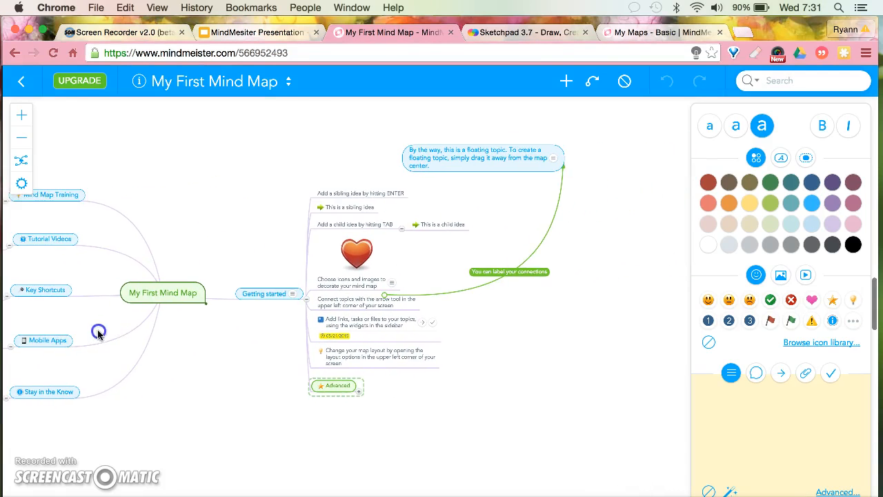
left_click(21, 116)
left_click(24, 120)
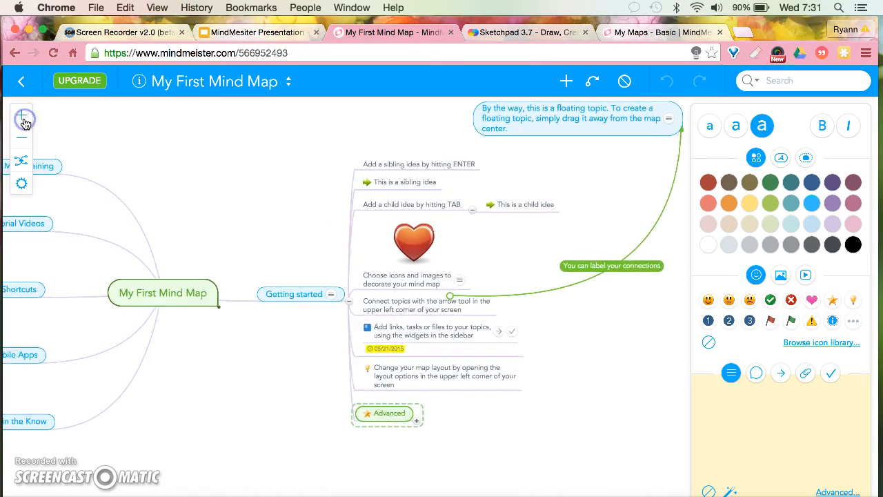
left_click_drag(246, 361, 230, 334)
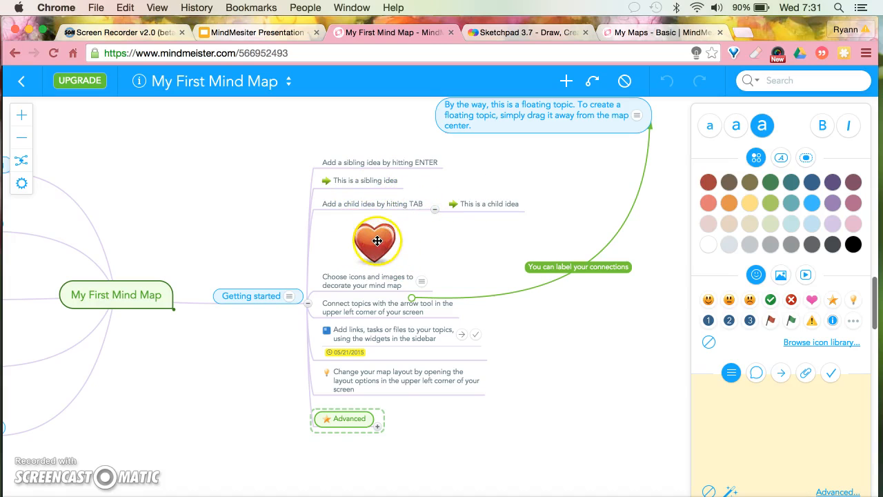
scroll(529, 386, "down", 2)
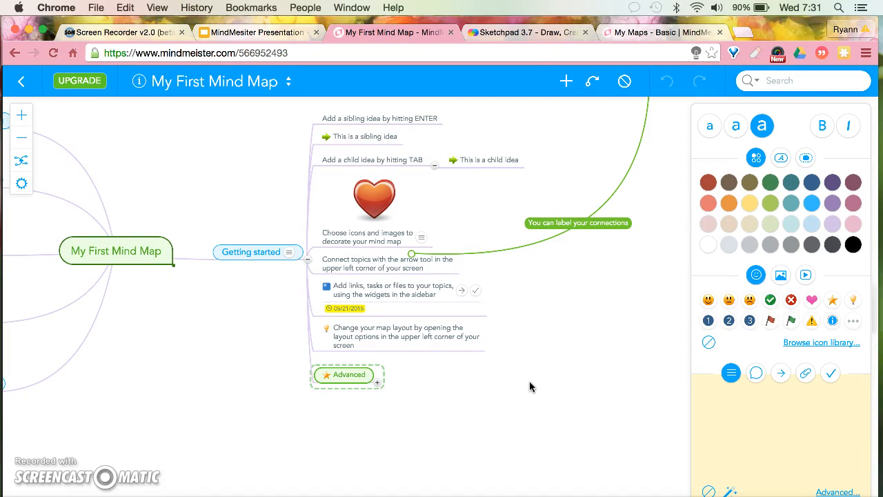
View the Sketchpad drawing, open My First Mind Map in the other MindMeister tab, and return to the map opened before.
left_click(476, 31)
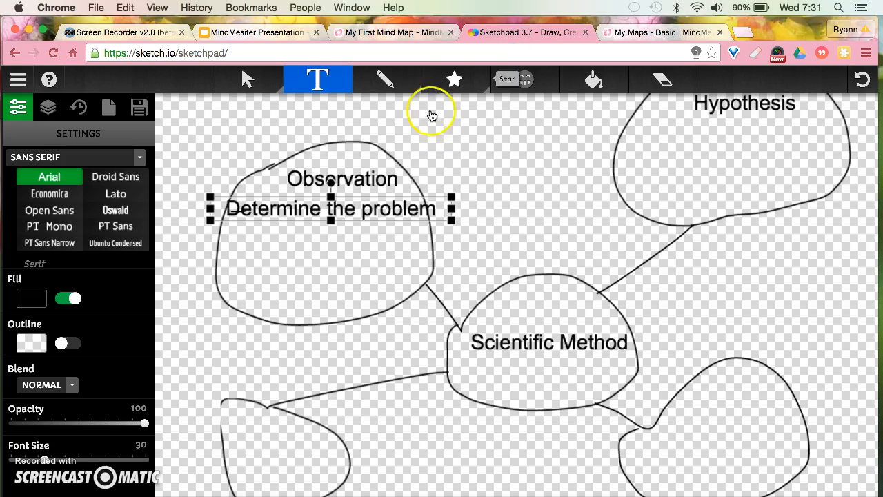
left_click(623, 32)
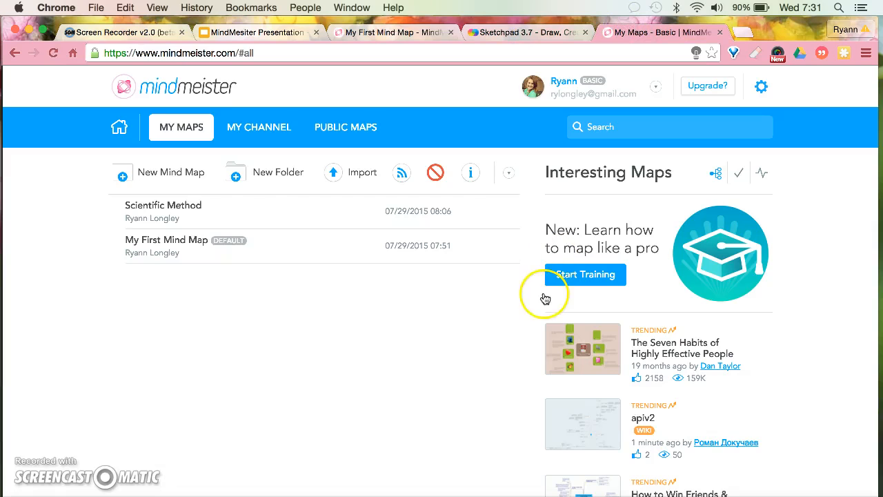
left_click(176, 237)
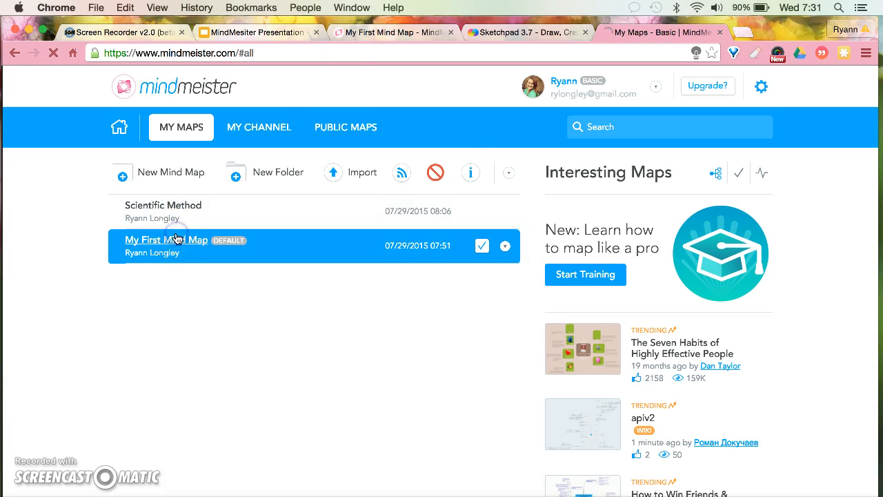
left_click(389, 33)
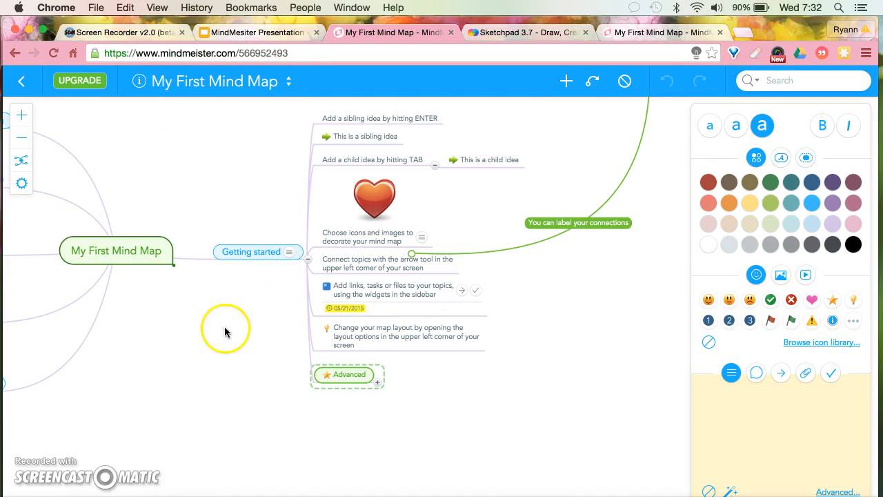
left_click_drag(211, 166, 451, 176)
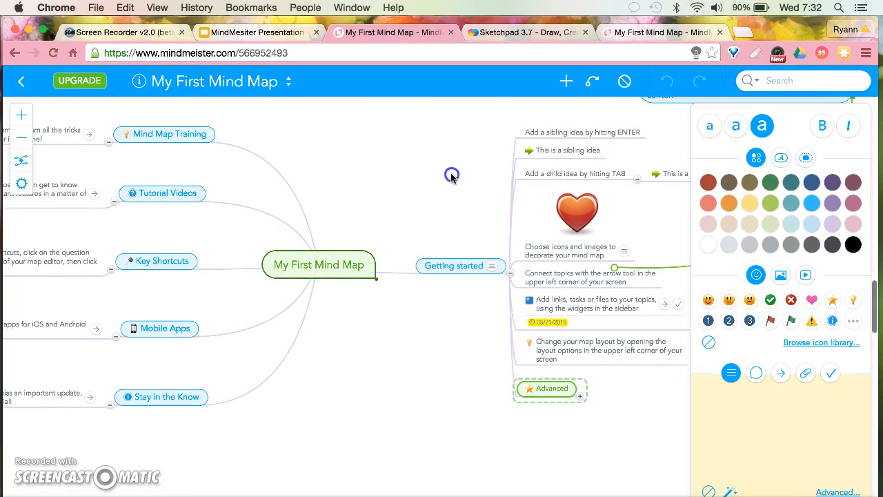